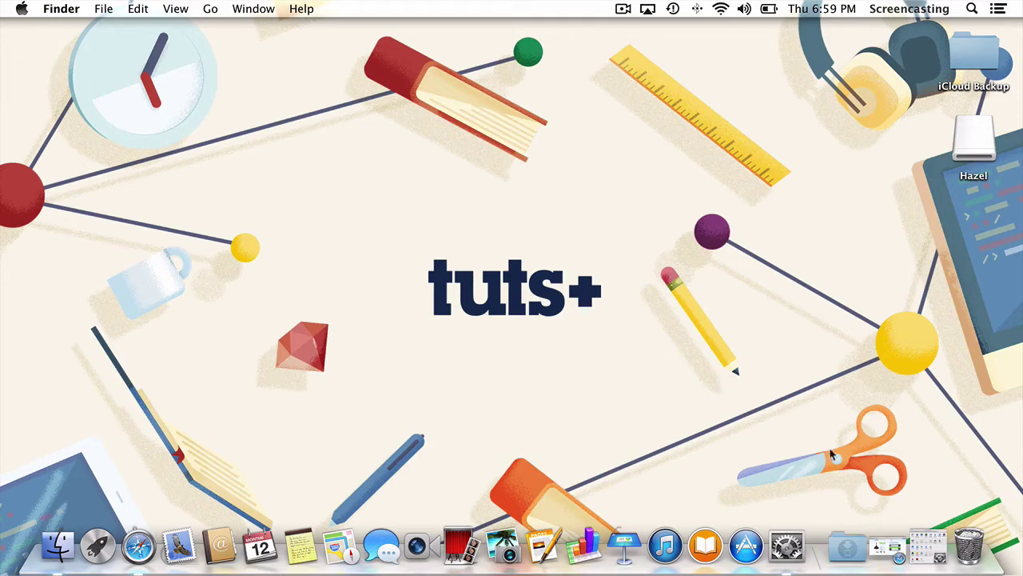
Look over the Hazel product page in the browser, then hide the browser.
click(884, 549)
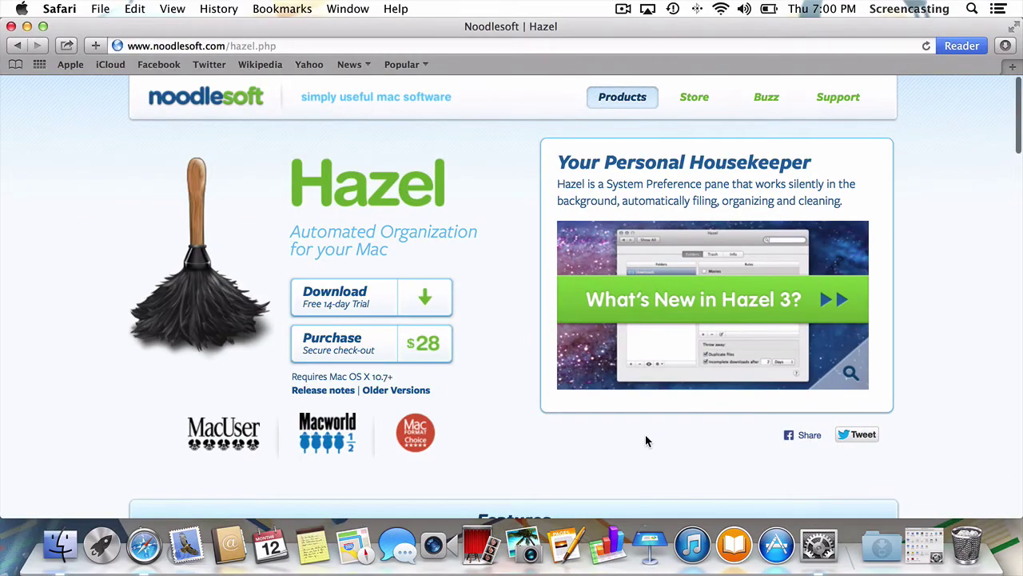
scroll(647, 440, down, 5)
scroll(647, 441, down, 15)
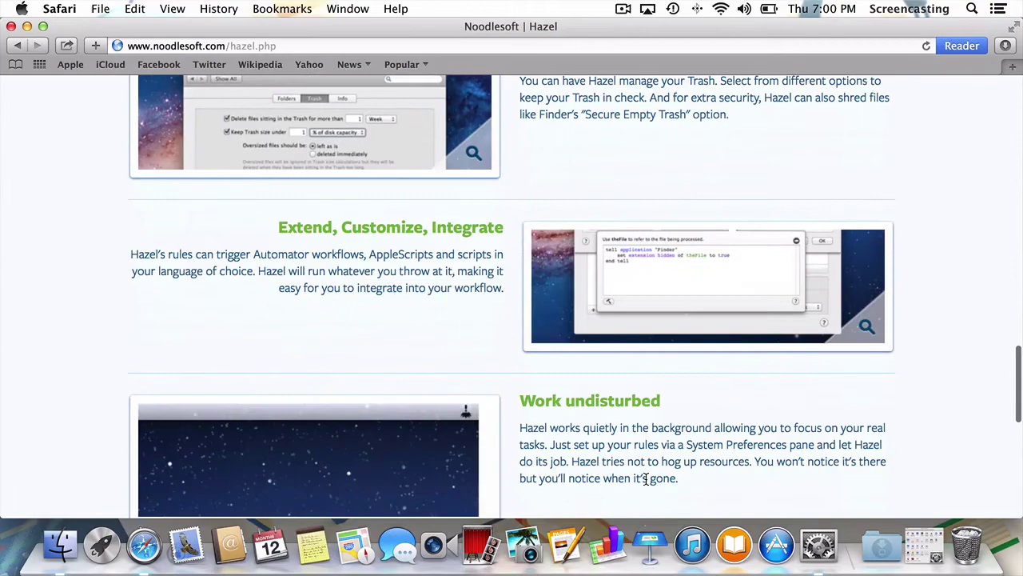
key(super+h)
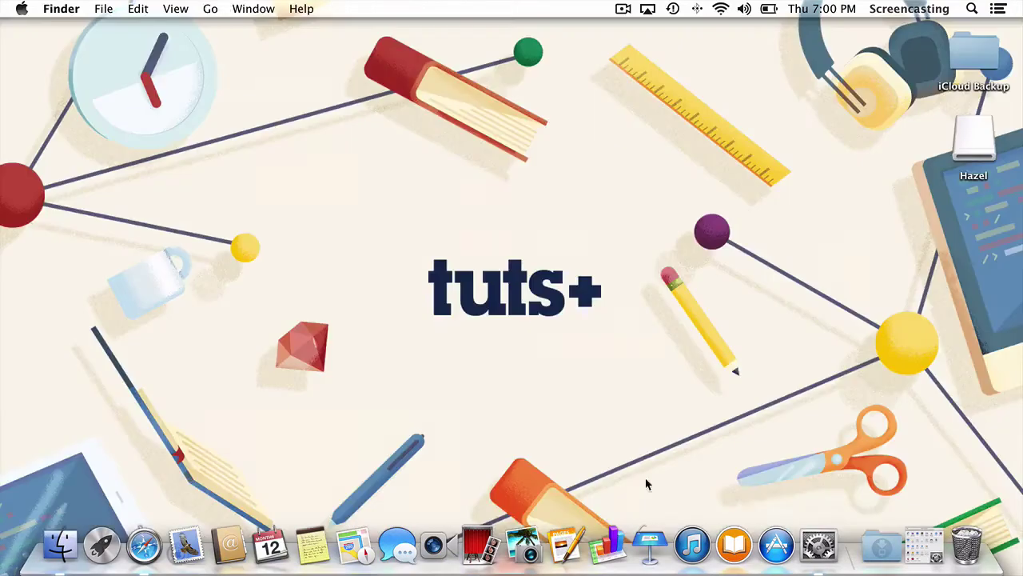
Install the Hazel pane for this user only and decline loading the sample rules.
click(914, 569)
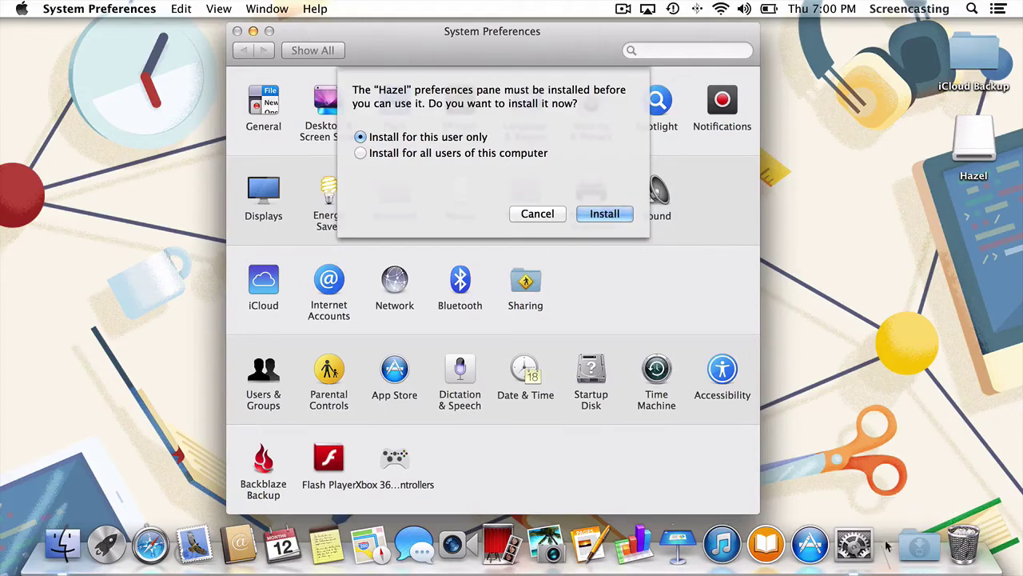
click(606, 214)
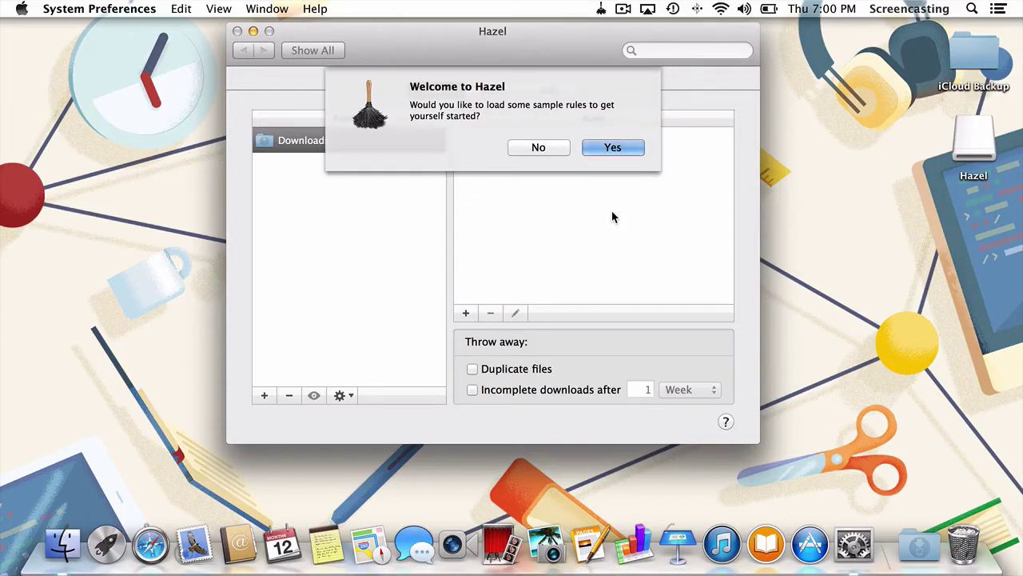
click(546, 146)
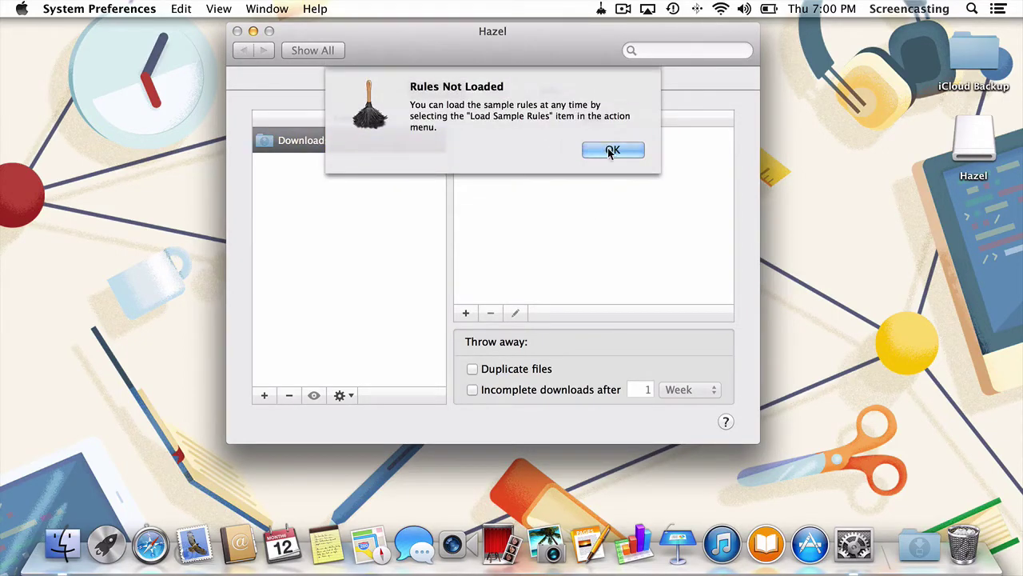
click(613, 151)
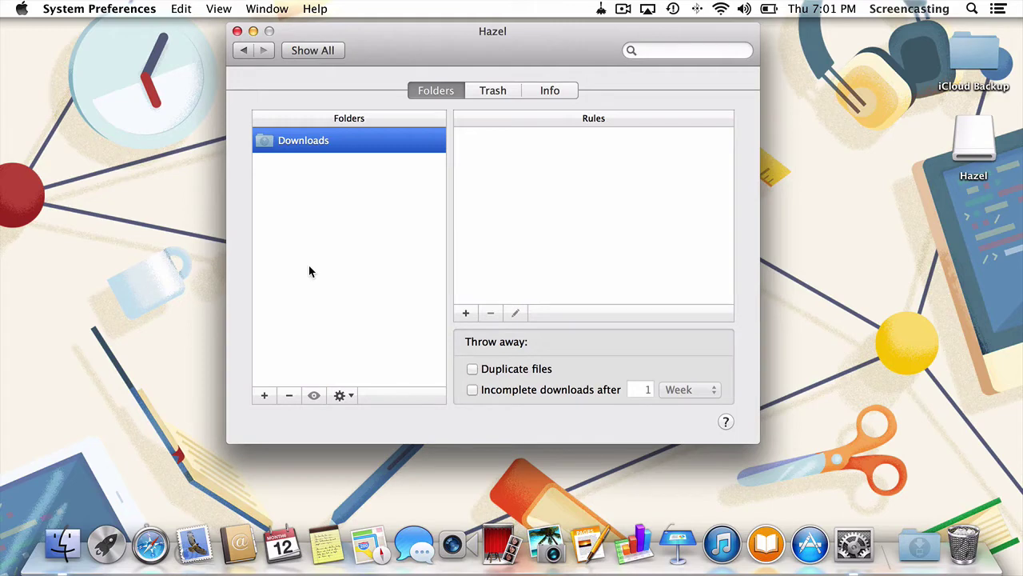
Open Hazel's folder chooser under the Folders list, currently showing the Downloads folder.
click(256, 400)
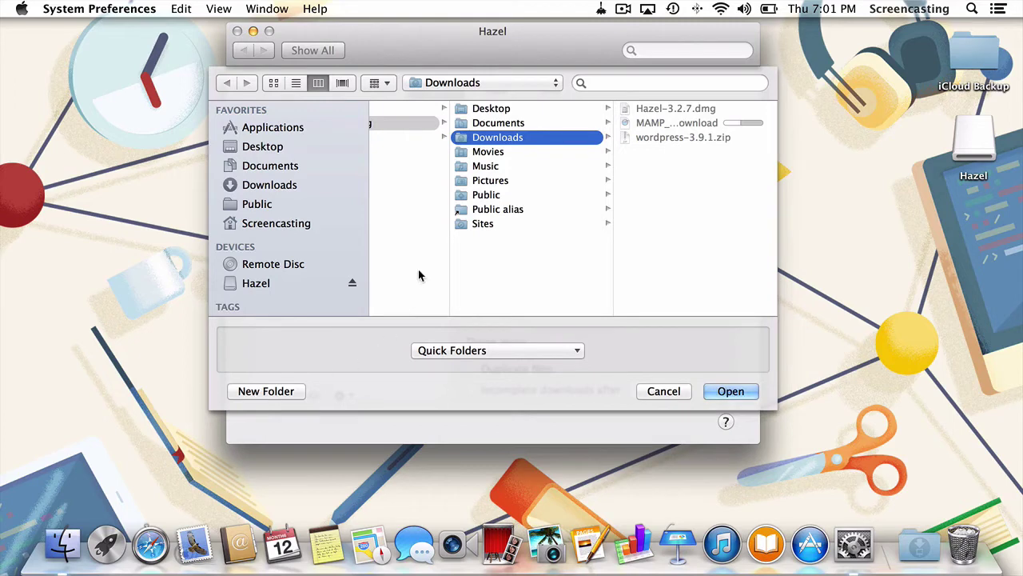
scroll(418, 275, left, 3)
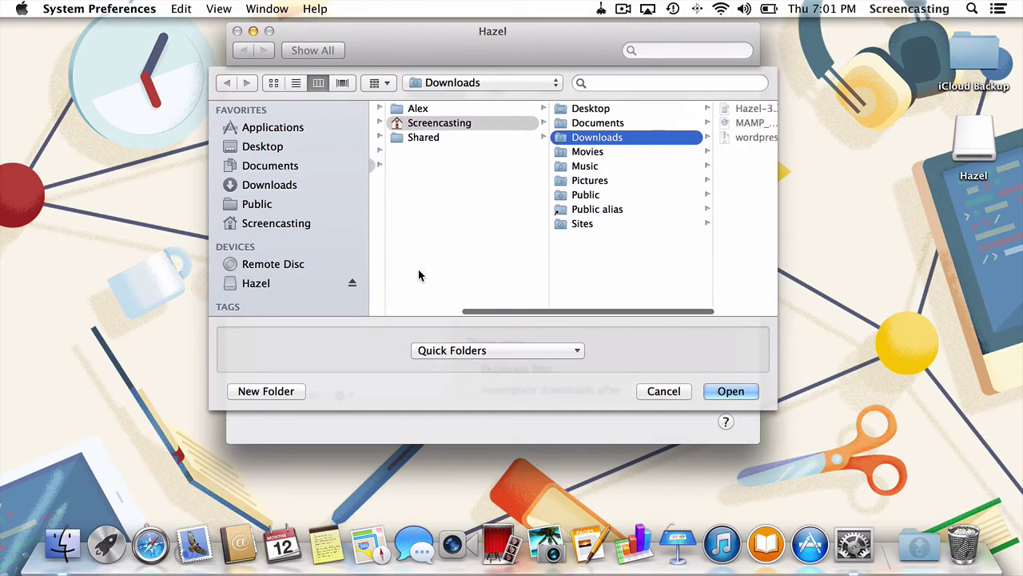
scroll(419, 275, right, 3)
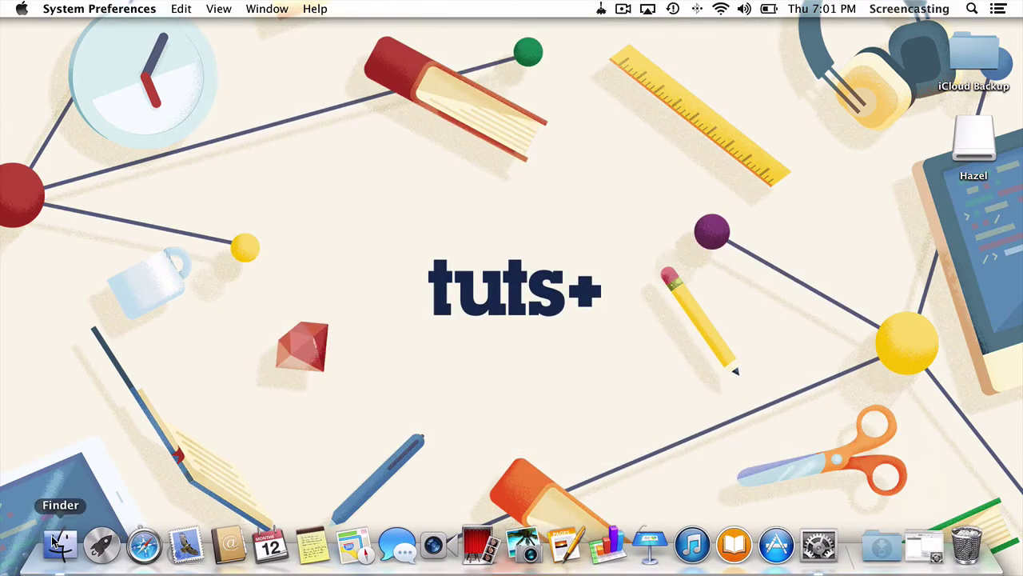
Enable Show Library Folder in the home folder's view options, then select Library.
click(53, 542)
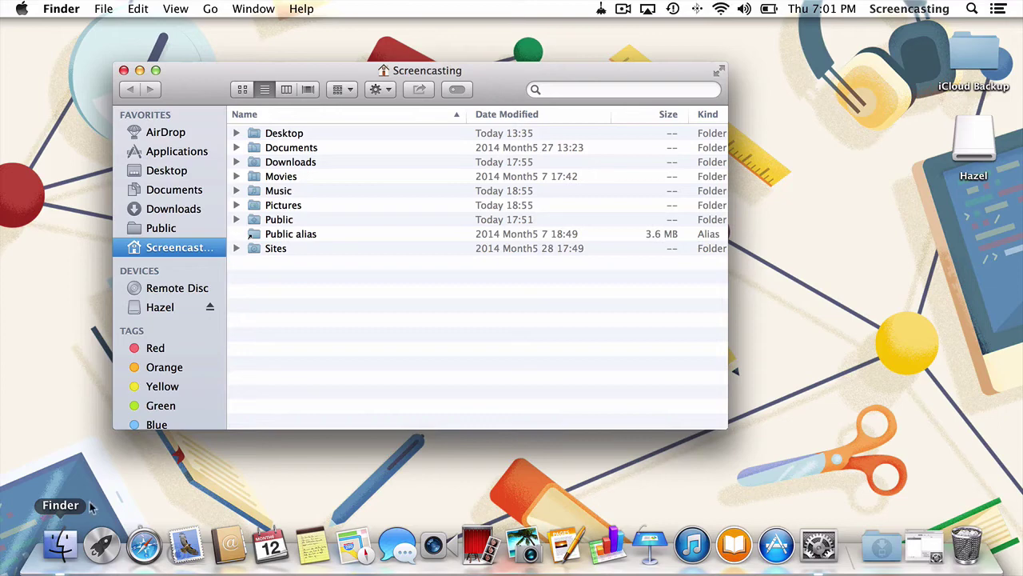
right_click(263, 311)
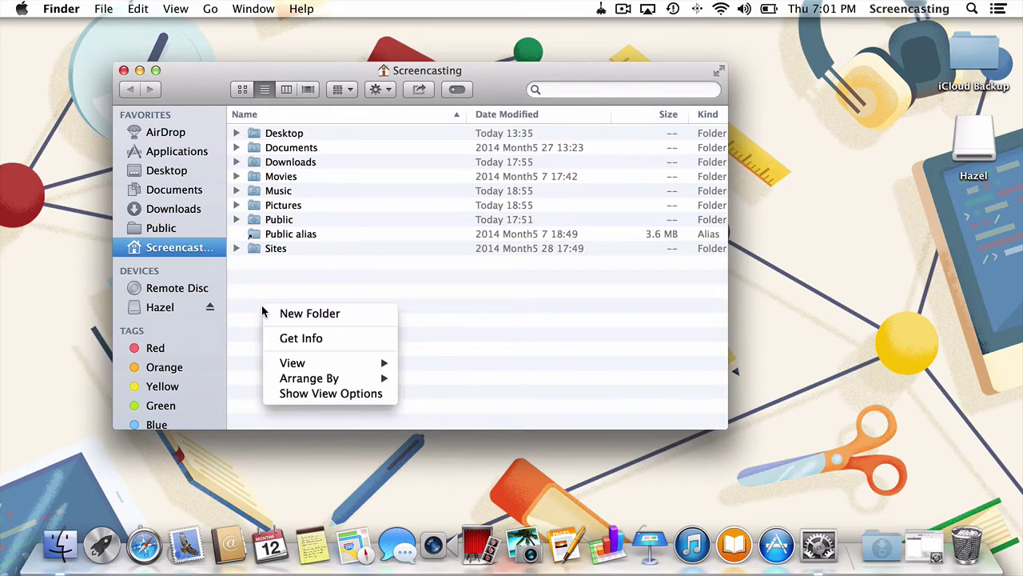
click(285, 393)
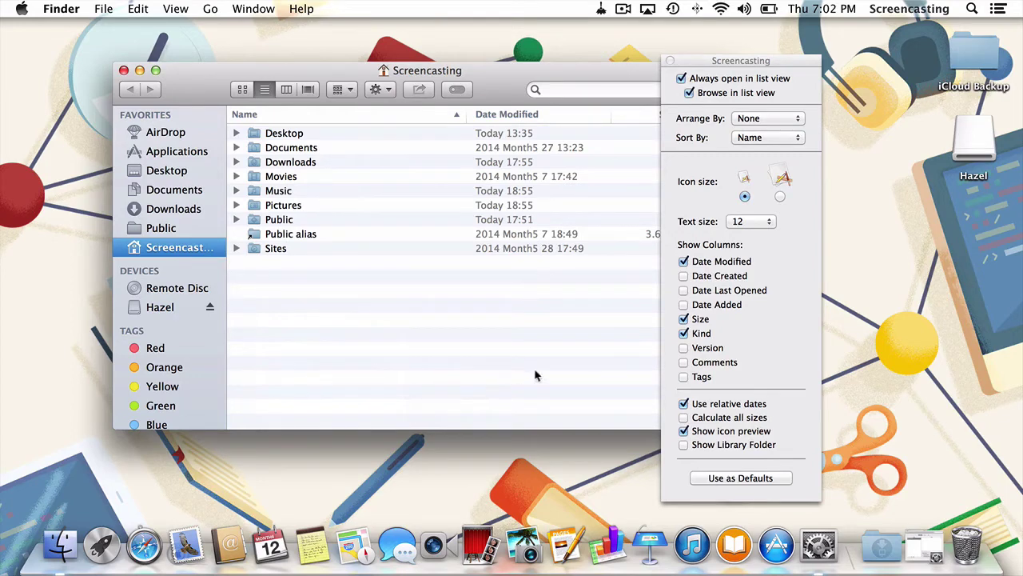
click(734, 445)
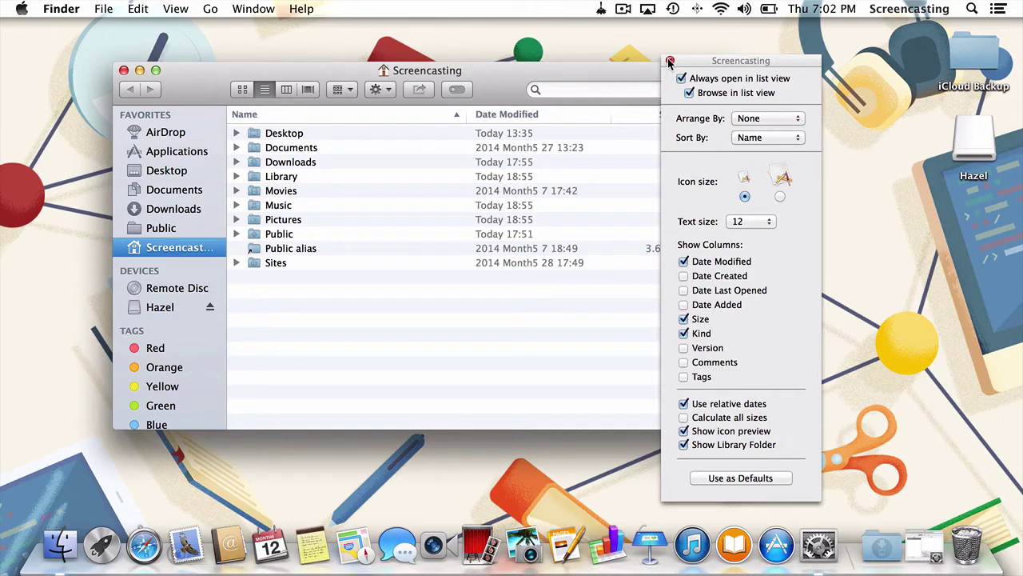
click(670, 61)
click(355, 176)
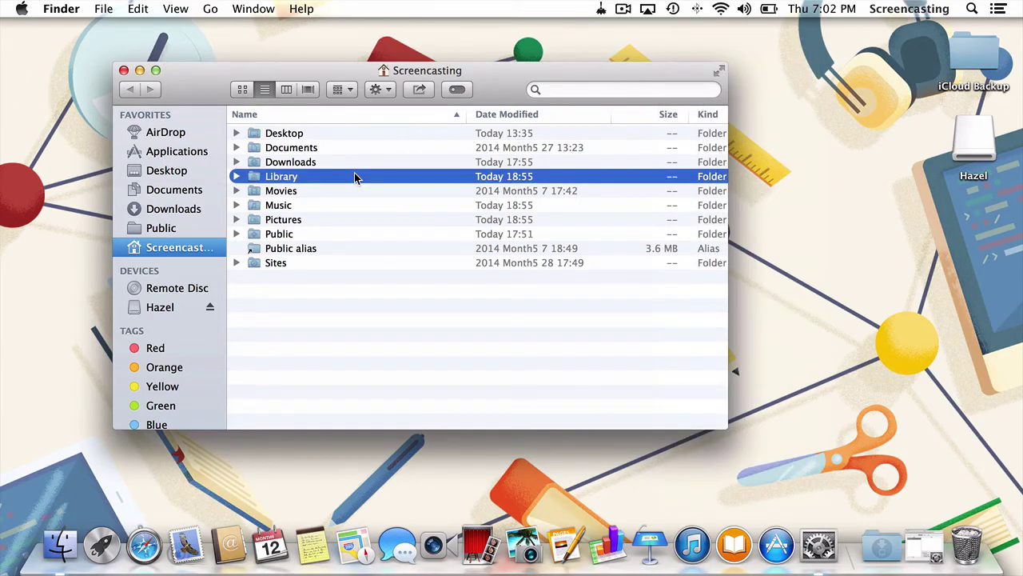
Back in Hazel, pick Screencasting > Library > Mobile Documents as a new watched folder.
key(super+w)
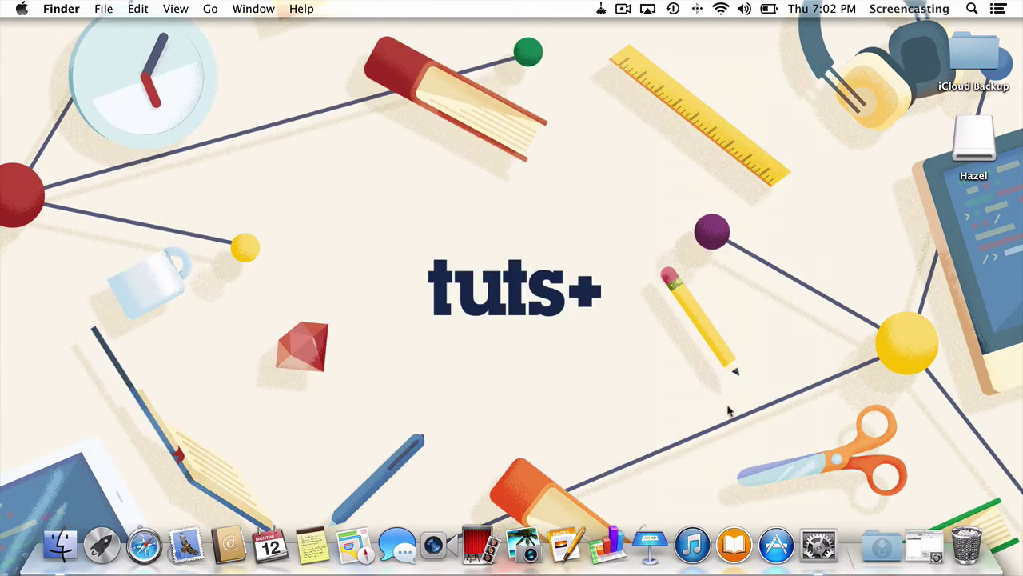
click(918, 550)
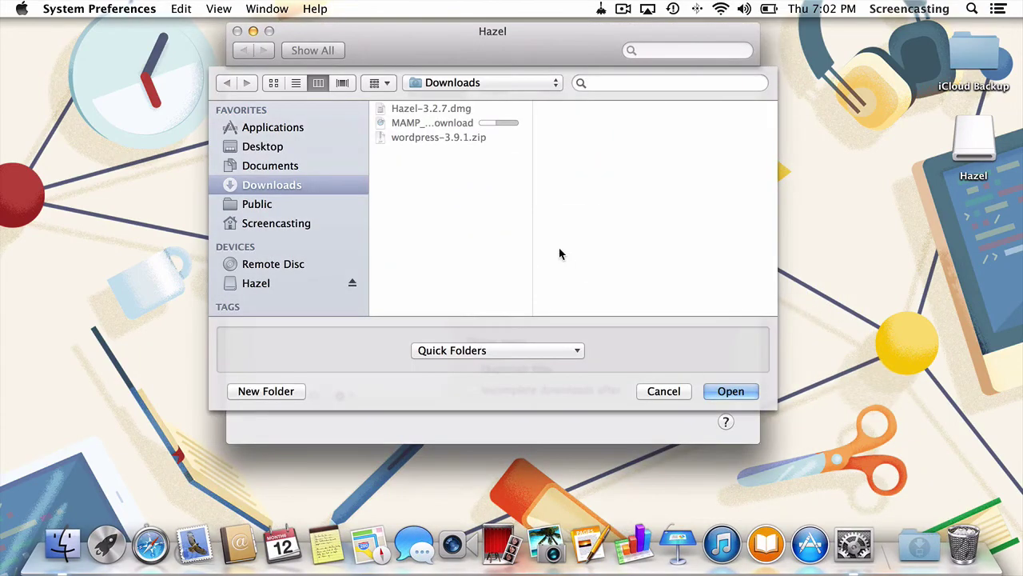
click(280, 225)
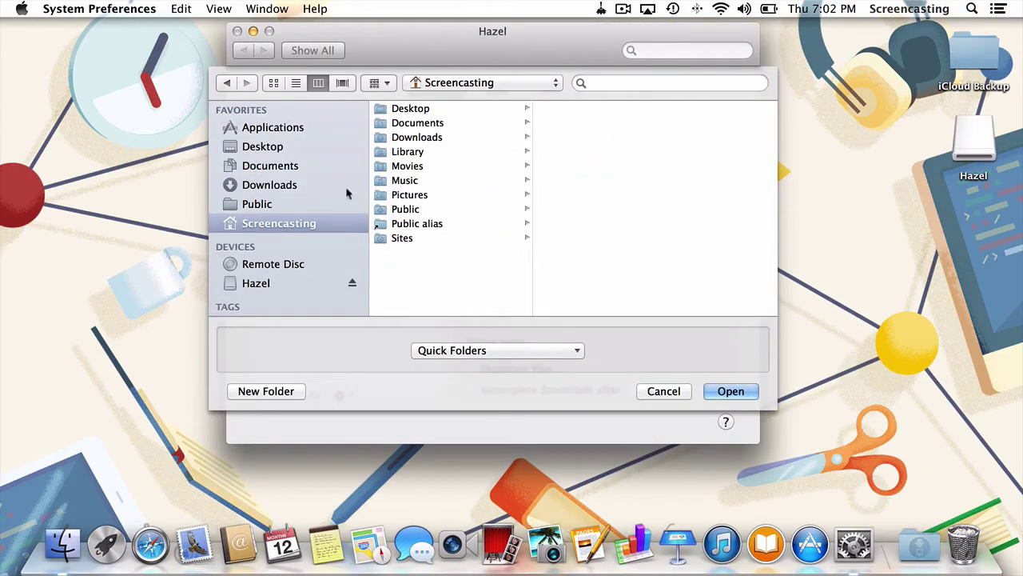
click(432, 151)
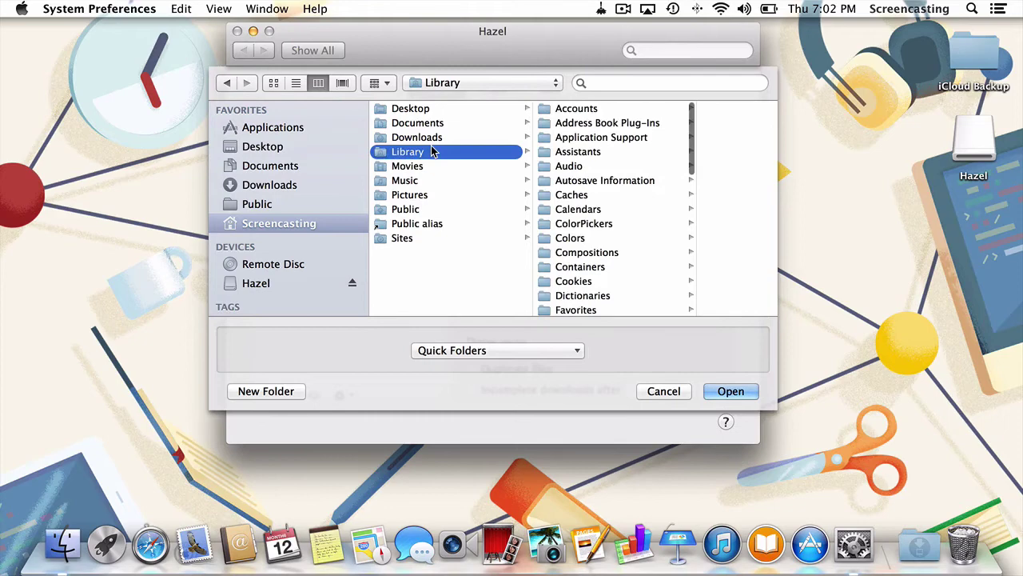
scroll(560, 168, down, 5)
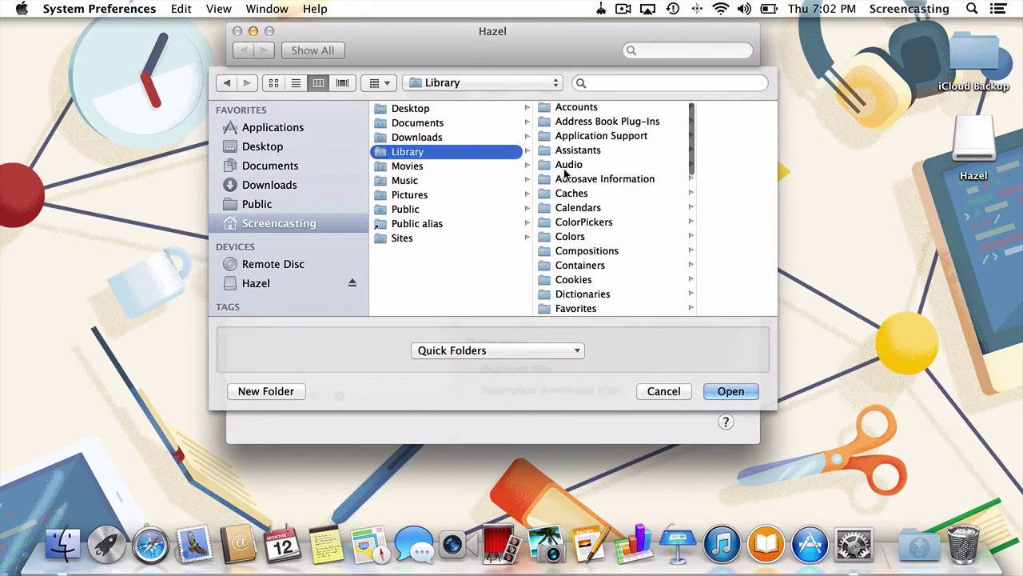
scroll(565, 172, down, 3)
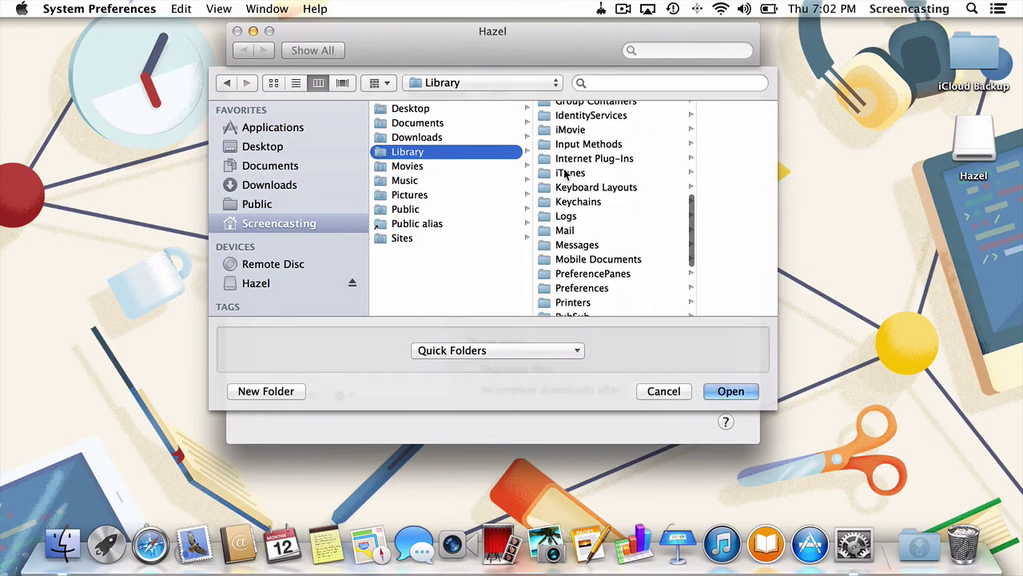
click(651, 259)
click(730, 391)
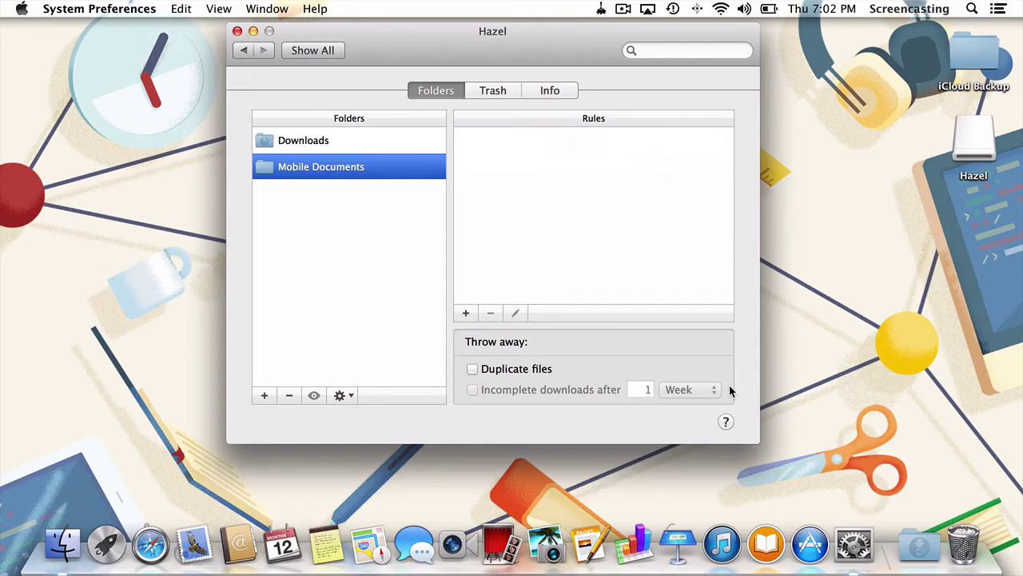
Create a Mobile Documents rule named 'Copy Files' and try the any/none matching choices.
click(468, 314)
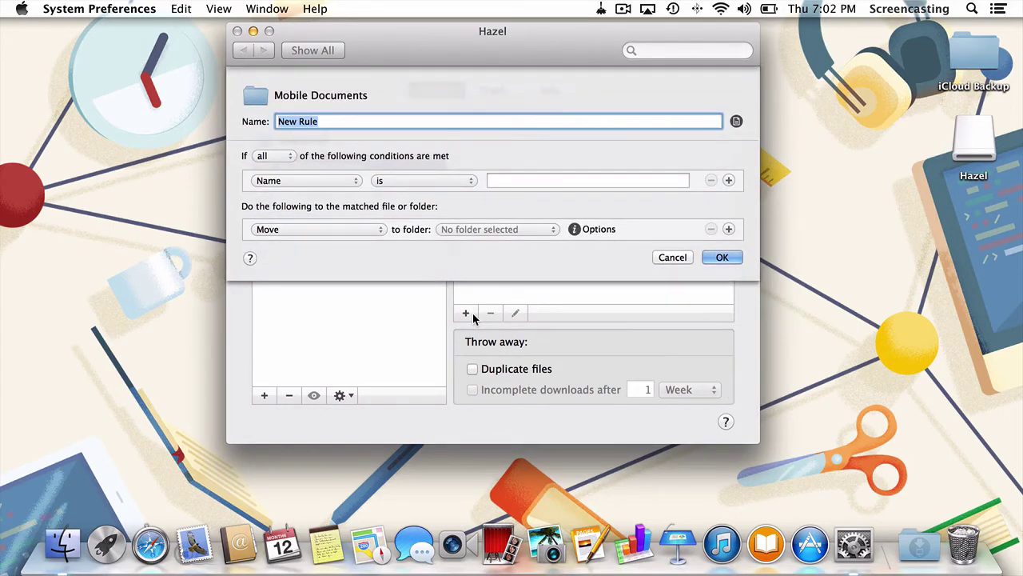
text(Copy Files)
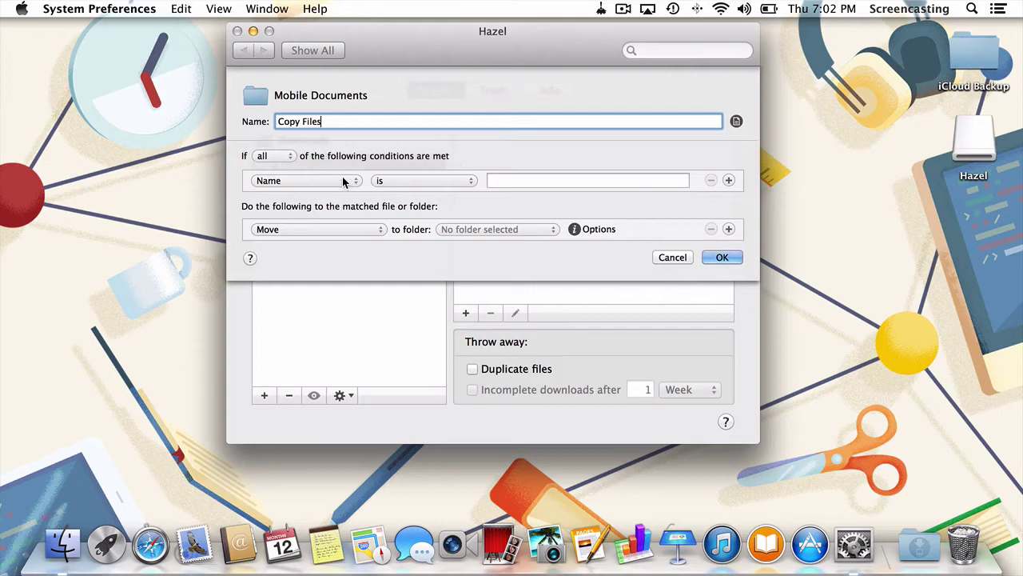
click(276, 156)
click(276, 170)
click(276, 159)
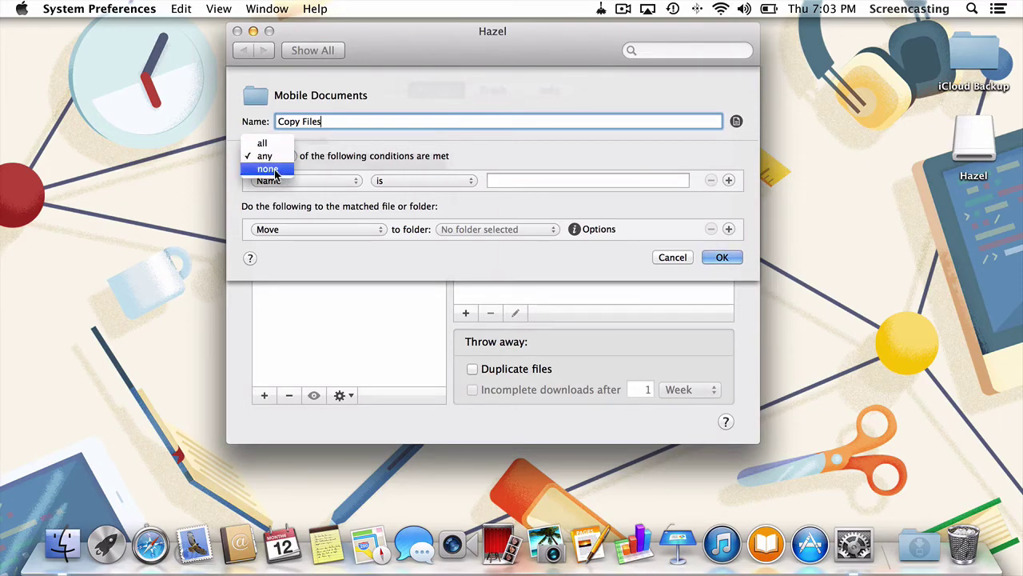
click(275, 169)
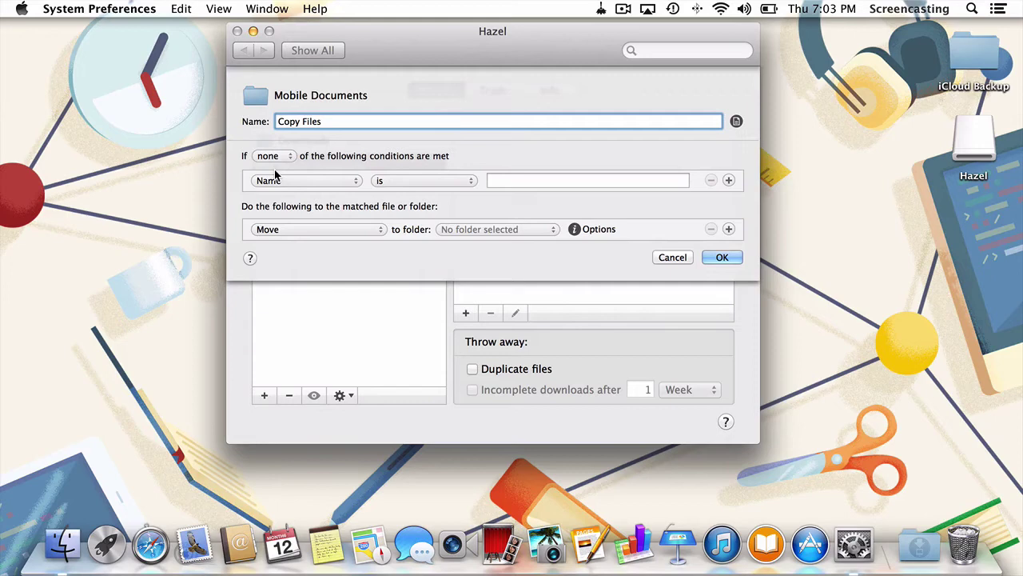
Keep the rule's condition as Name is.
click(289, 181)
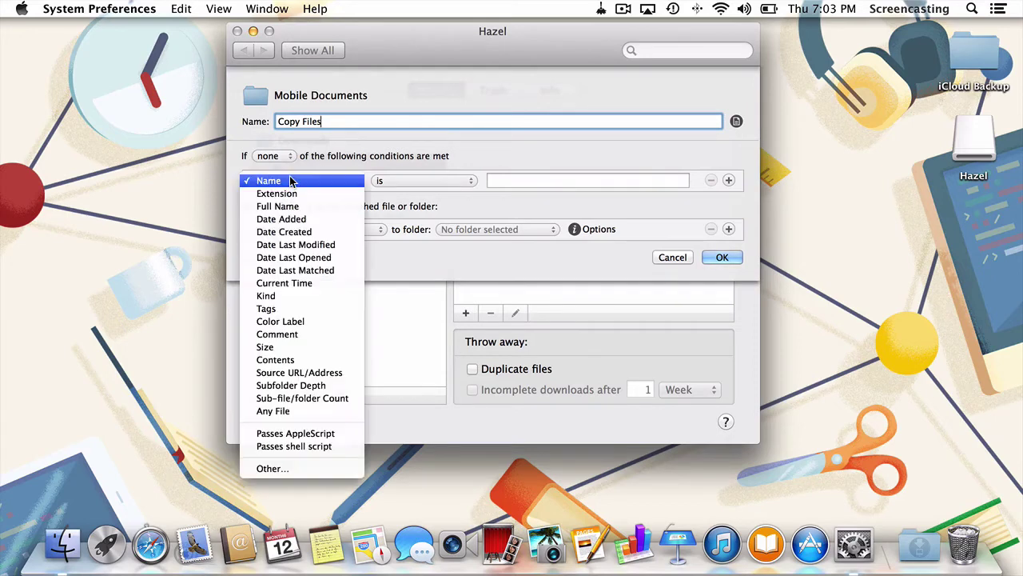
click(290, 181)
click(391, 181)
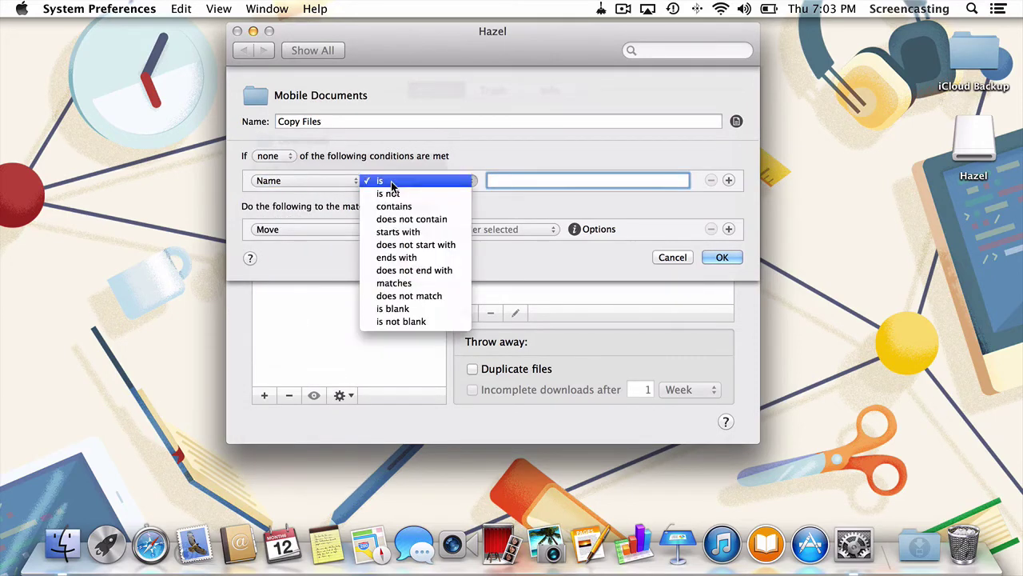
click(391, 181)
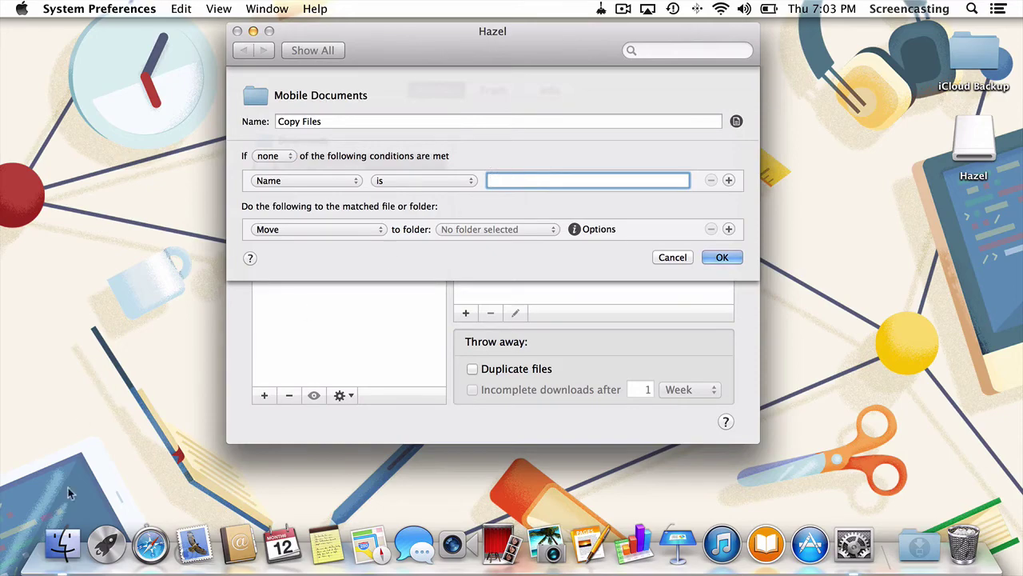
In Finder's Library > Mobile Documents, copy the com~apple~TextInput folder name, then return to Hazel.
click(61, 541)
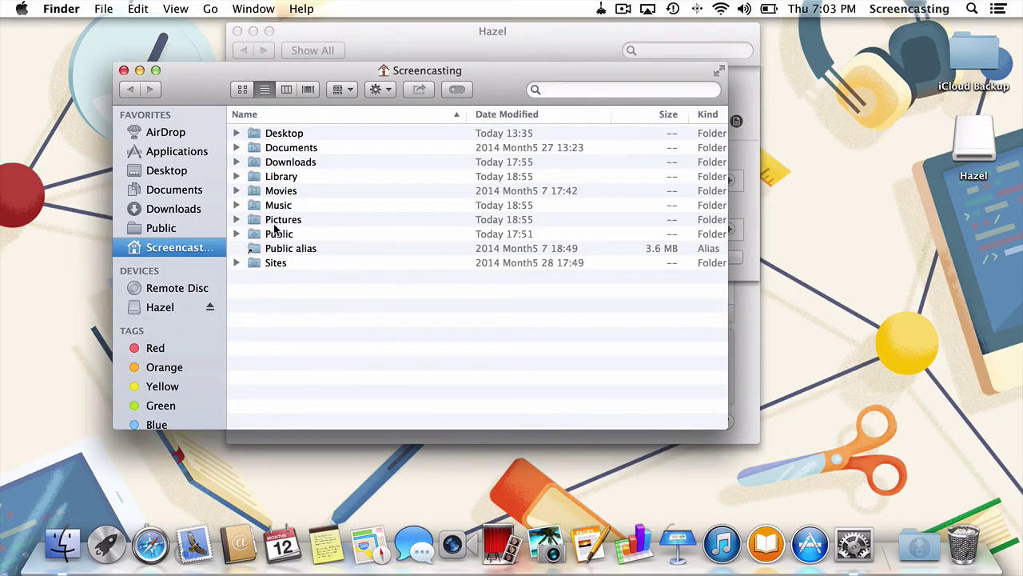
double_click(270, 176)
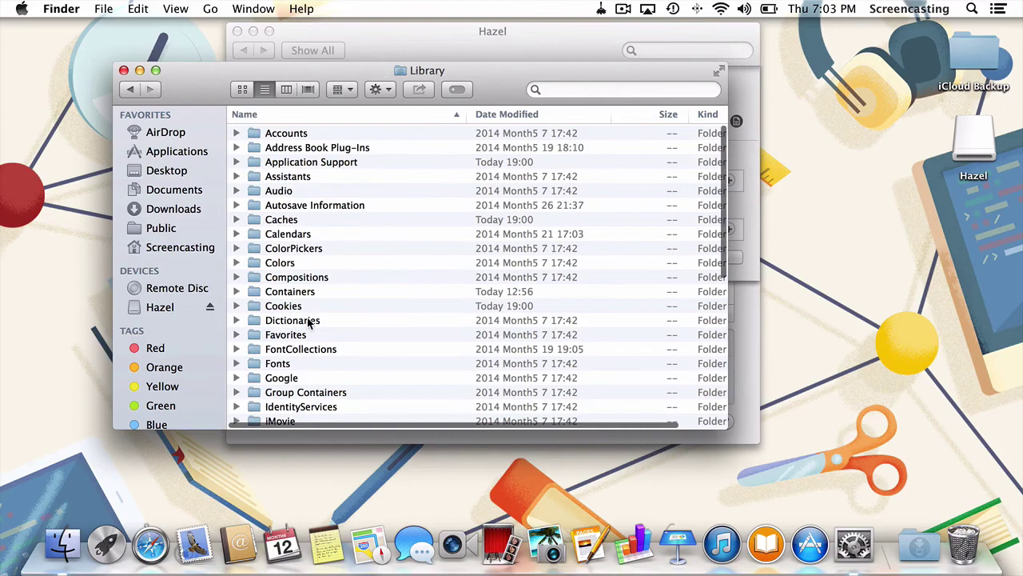
scroll(311, 324, down, 5)
scroll(309, 321, down, 3)
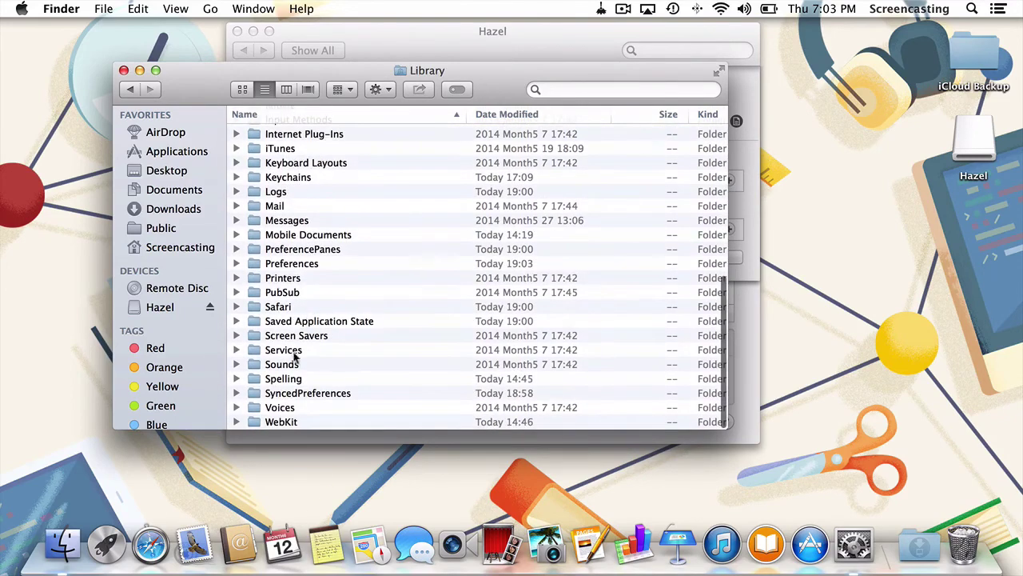
double_click(291, 235)
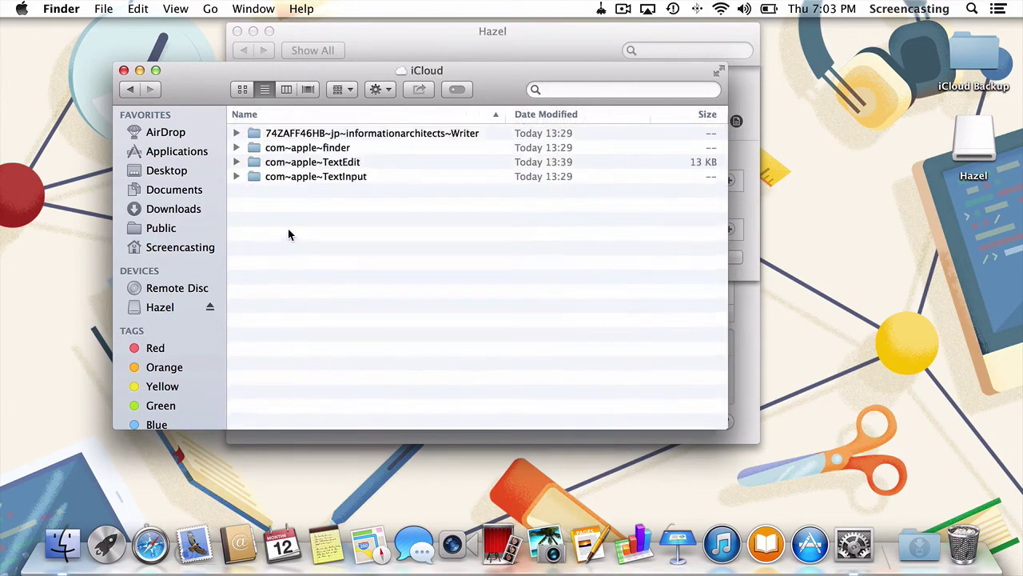
click(318, 176)
click(319, 176)
key(super+c)
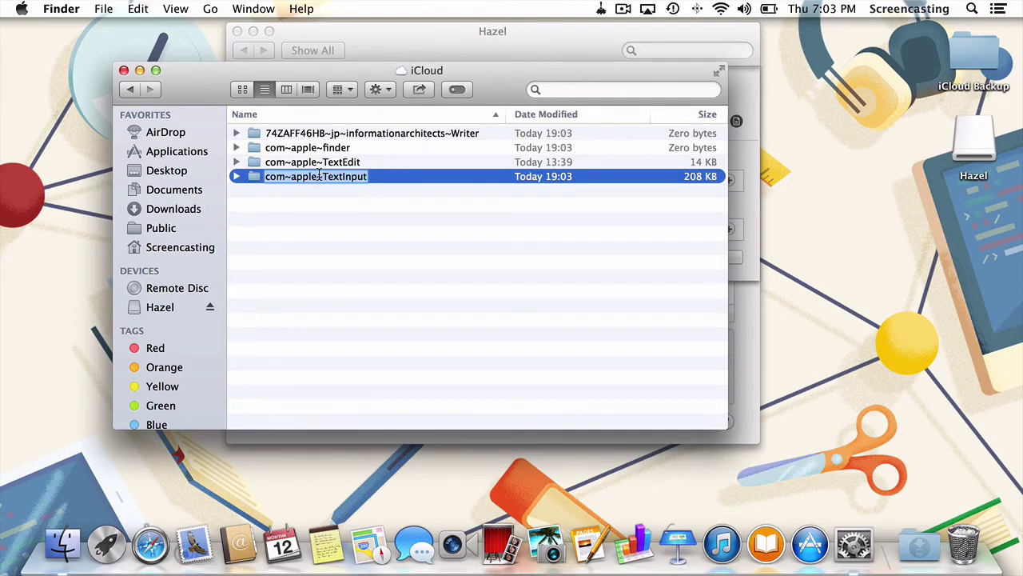
key(Return)
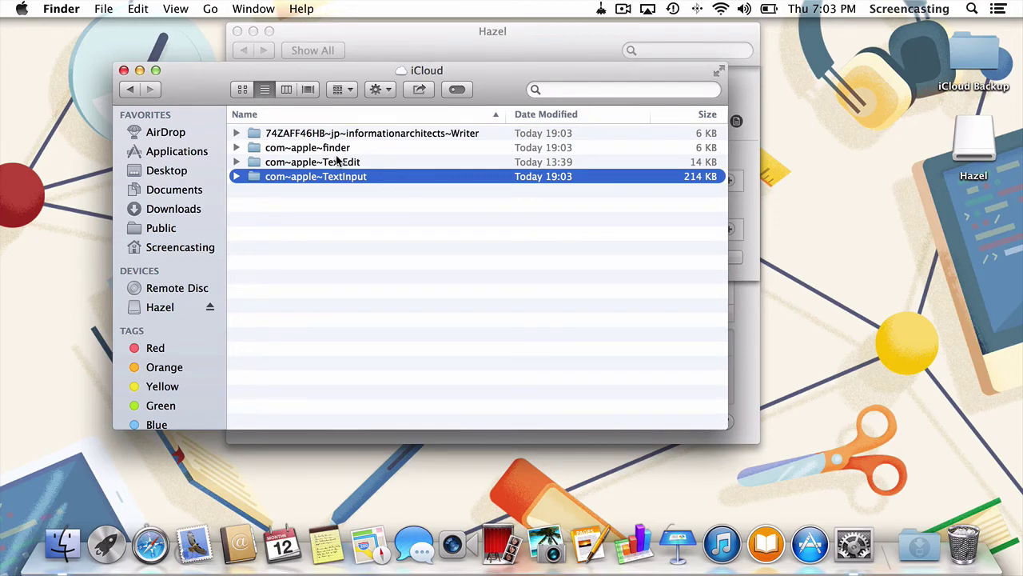
click(417, 40)
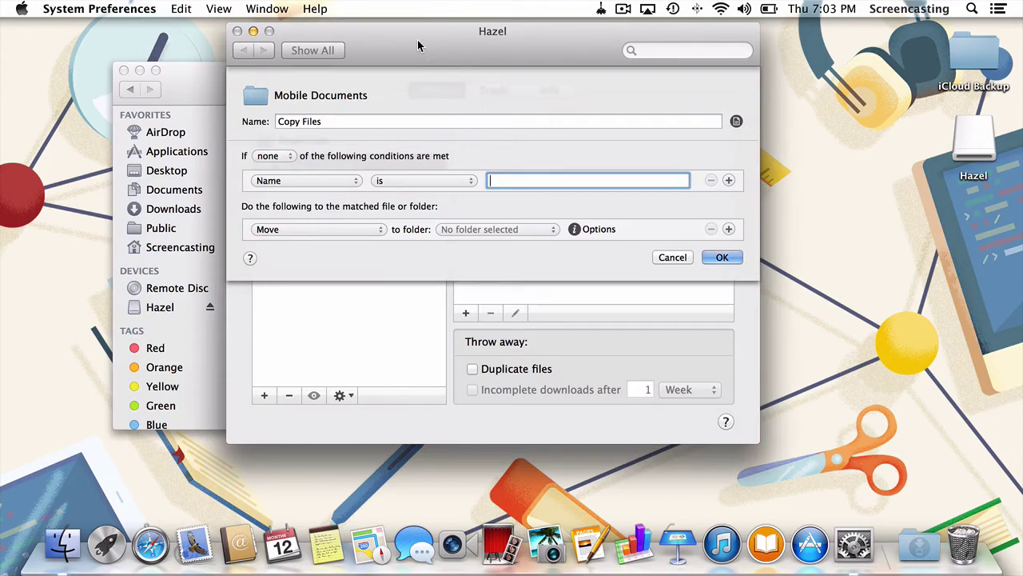
Paste com~apple~TextInput as the Name-is condition value, adding and removing an extra row.
key(super+v)
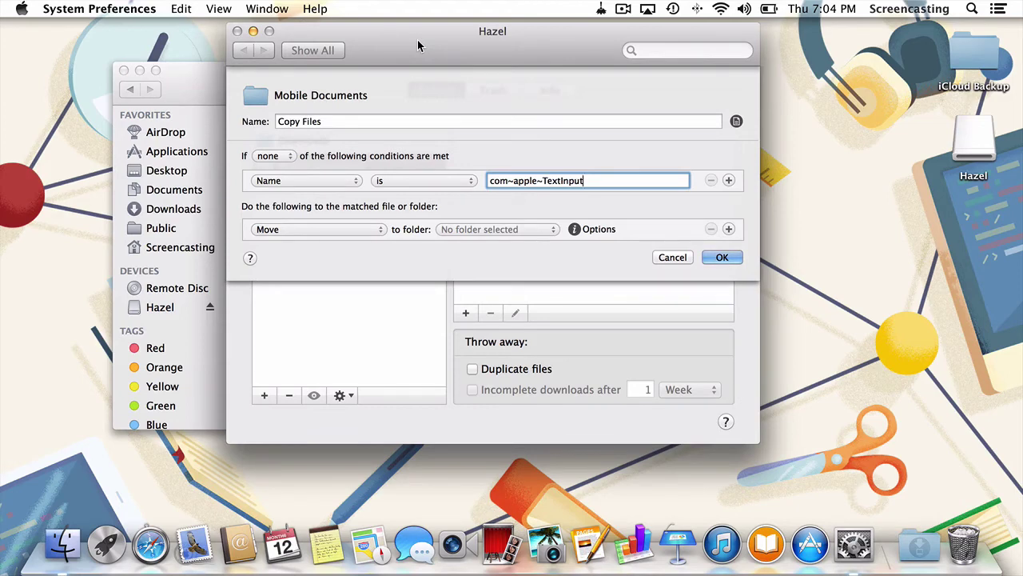
click(728, 180)
click(711, 201)
Change the rule action from Move to Copy and bring up the destination choices.
click(379, 230)
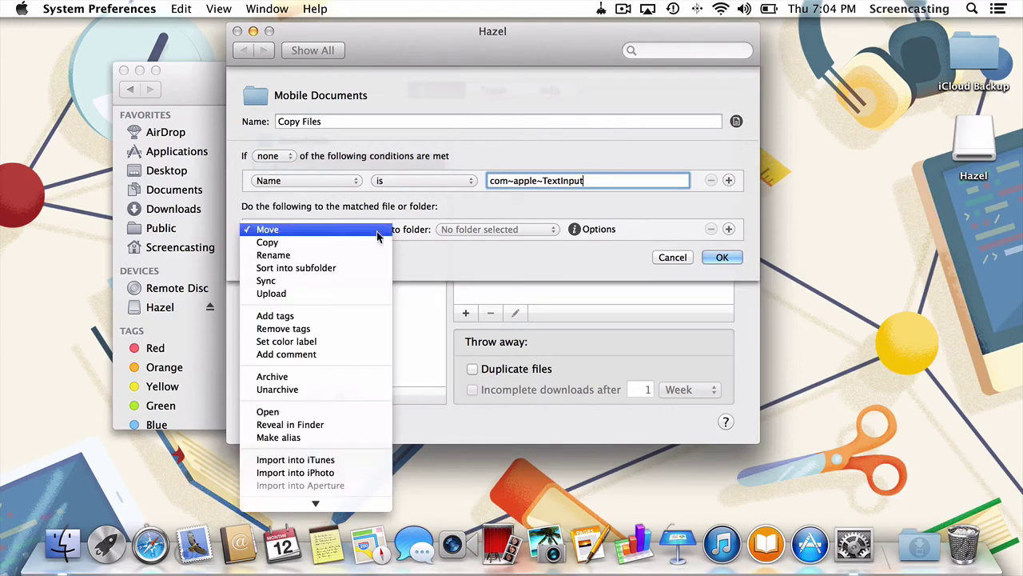
click(376, 238)
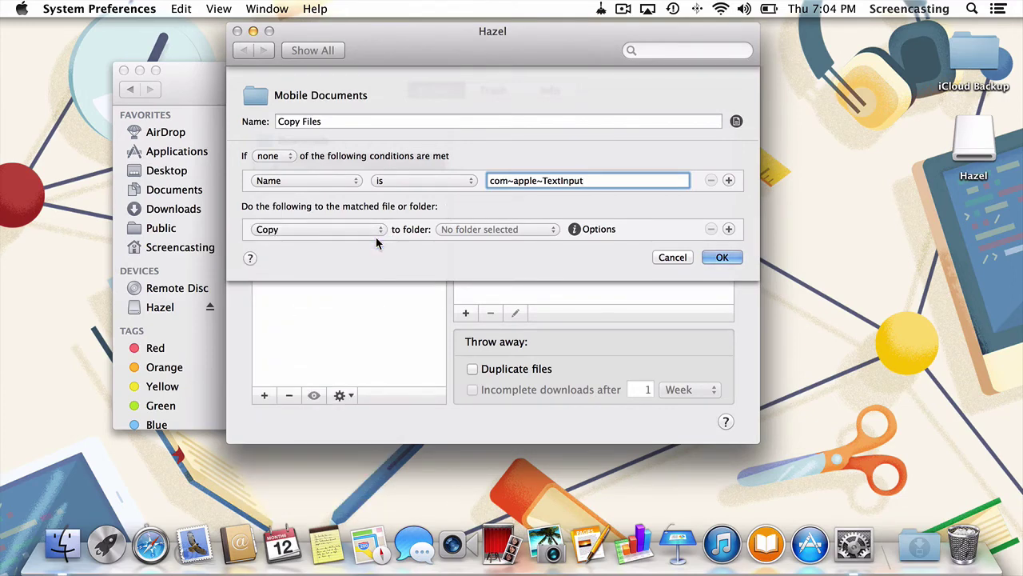
click(448, 231)
Choose Other… and select the Desktop's iCloud Backup folder as the copy destination.
click(458, 276)
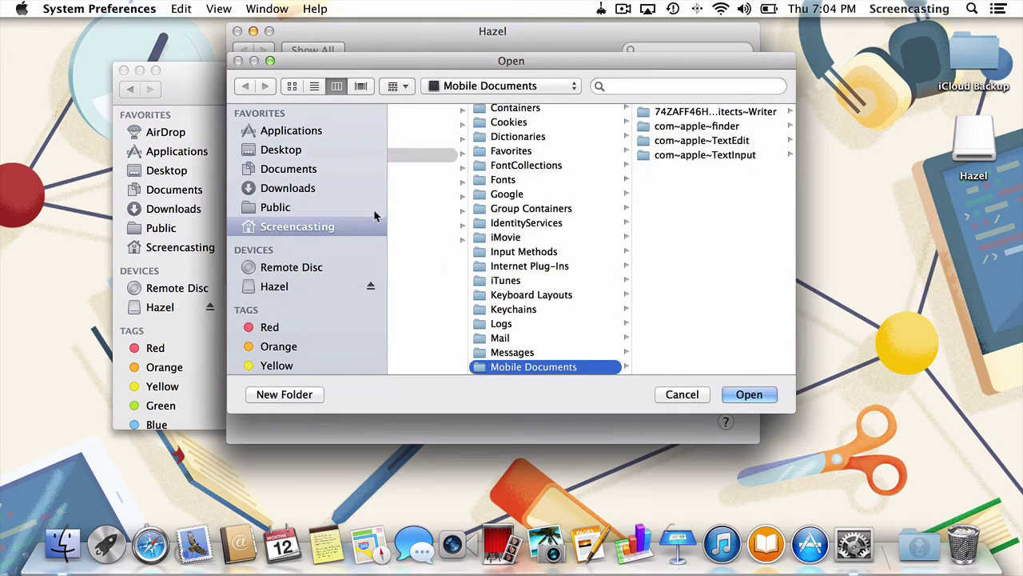
click(316, 153)
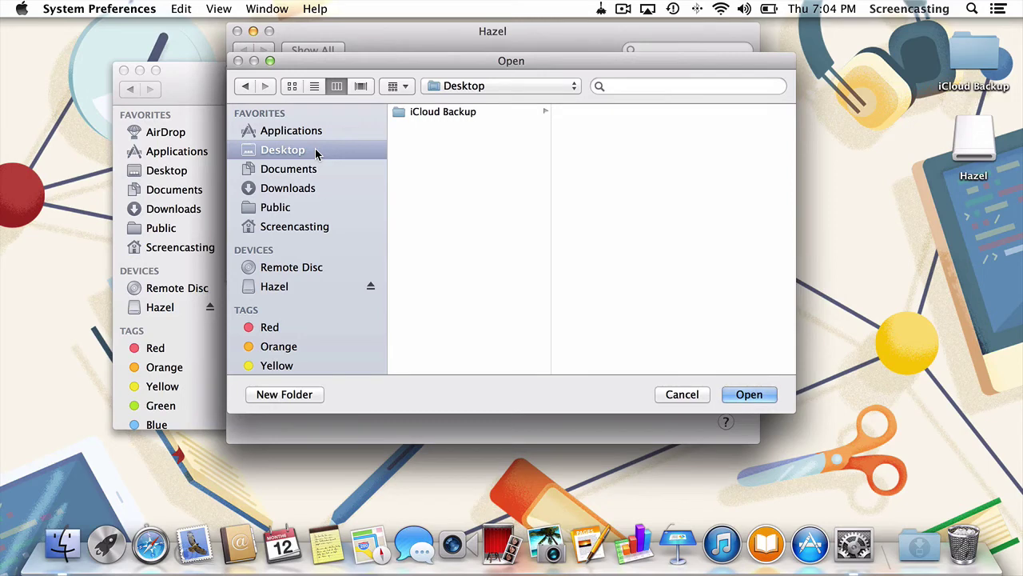
click(492, 113)
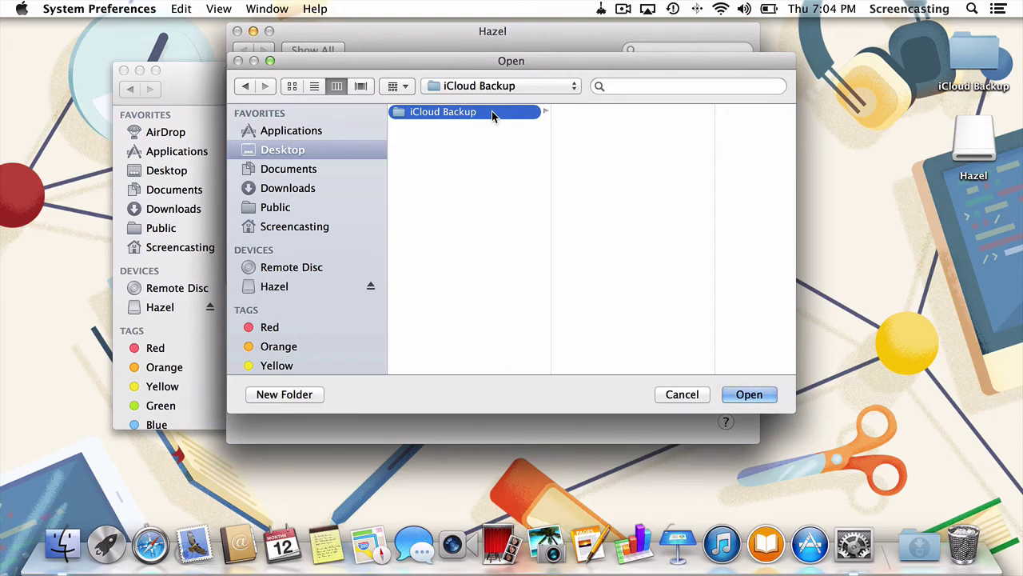
click(739, 392)
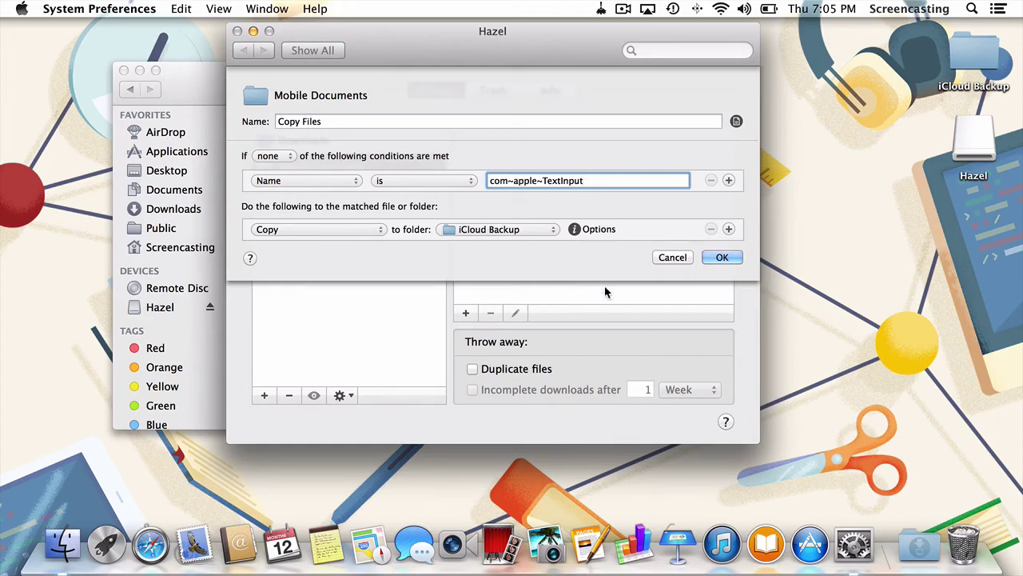
Enable 'replace the existing file' and 'Do not copy if a duplicate', then confirm with OK.
click(574, 228)
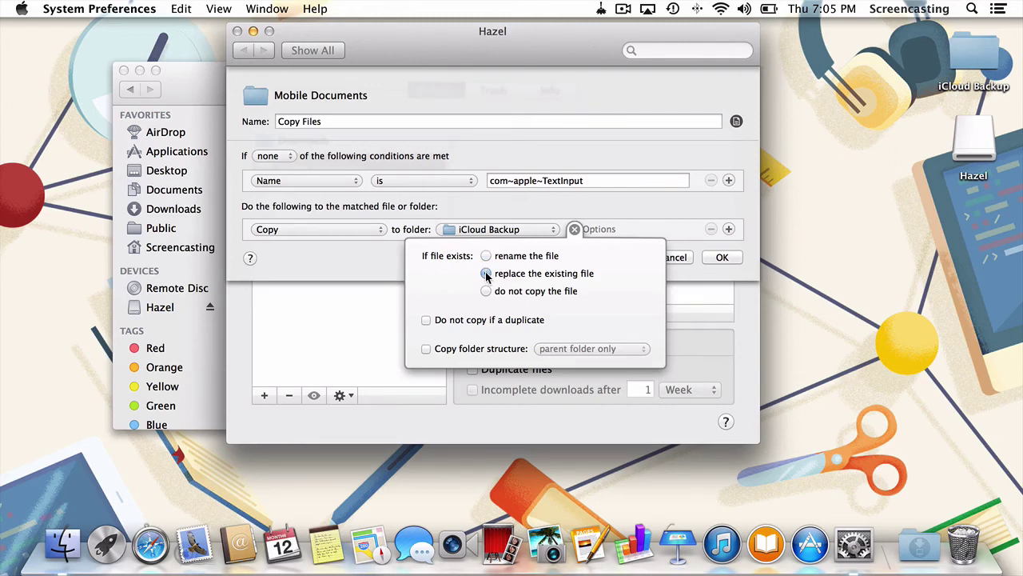
click(486, 273)
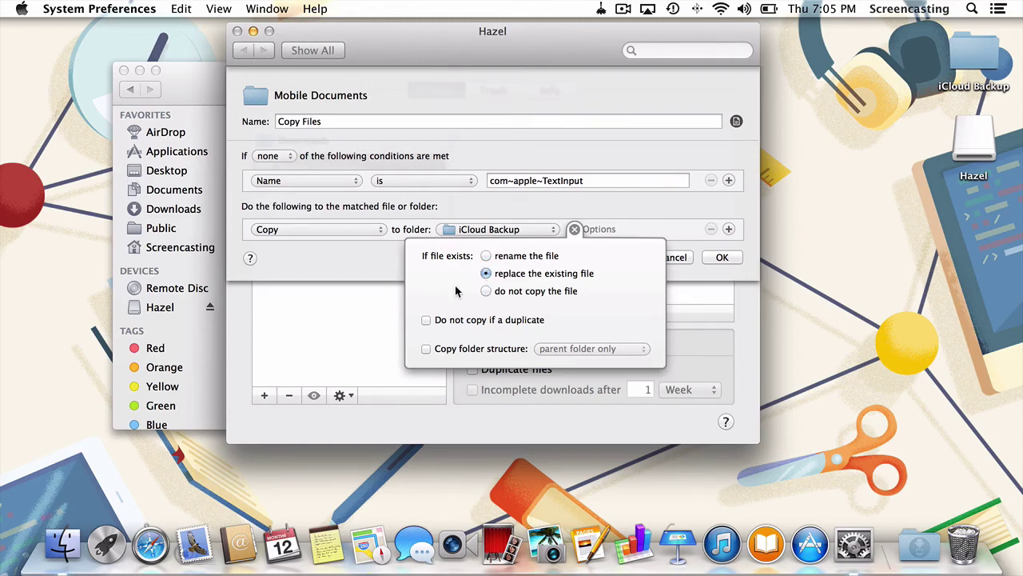
click(426, 321)
click(722, 258)
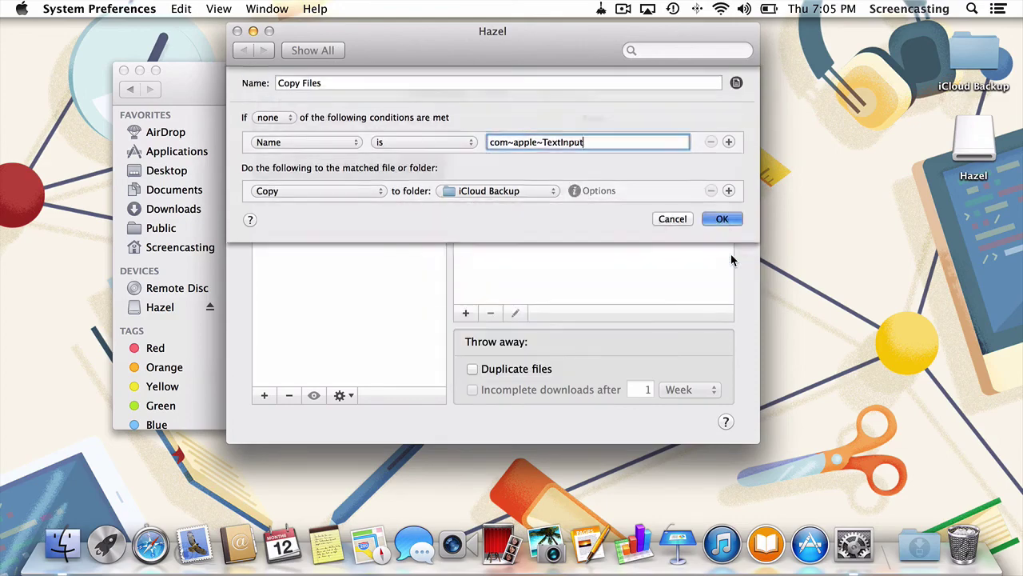
Hide Hazel's preferences and open the iCloud Backup desktop folder in a repositioned Finder window.
key(super+q)
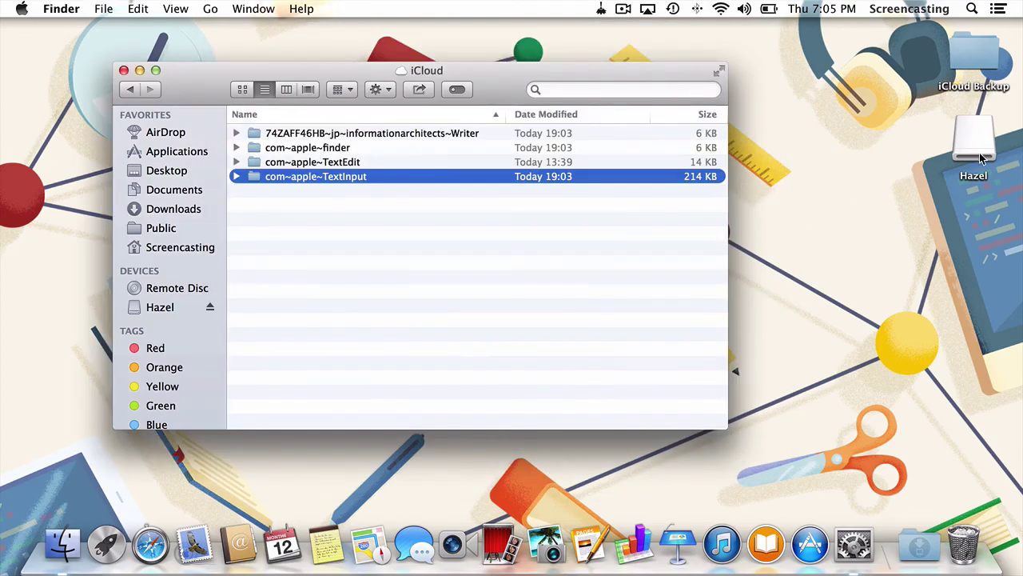
click(965, 62)
double_click(965, 61)
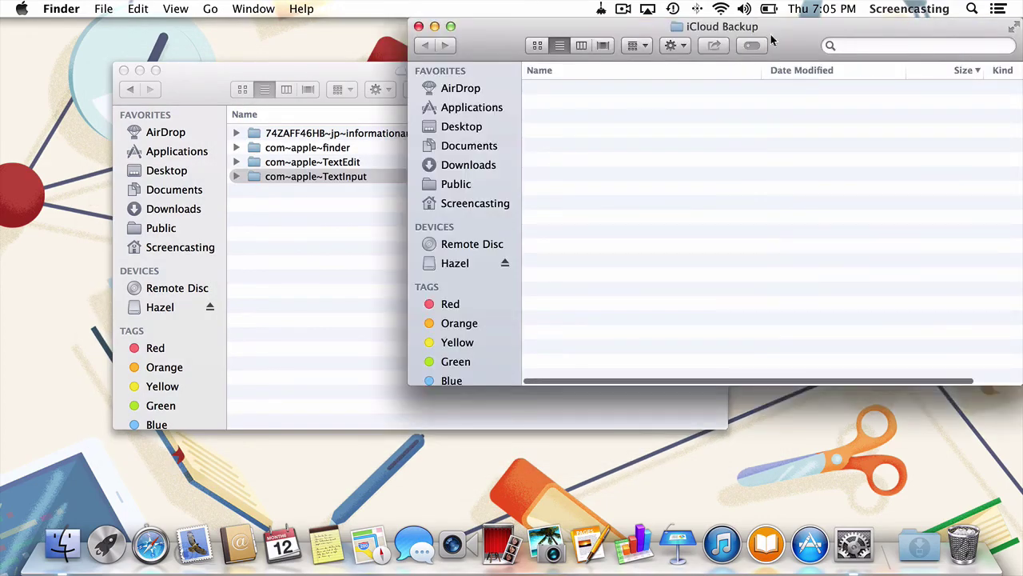
drag(770, 39, 475, 80)
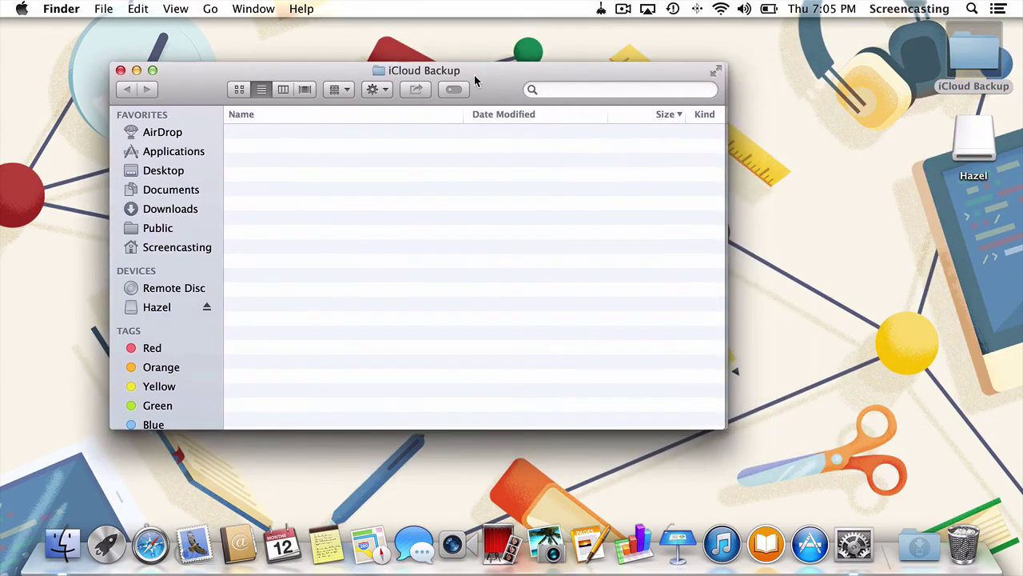
Run the Mobile Documents rules from Hazel's menu-bar icon.
click(601, 8)
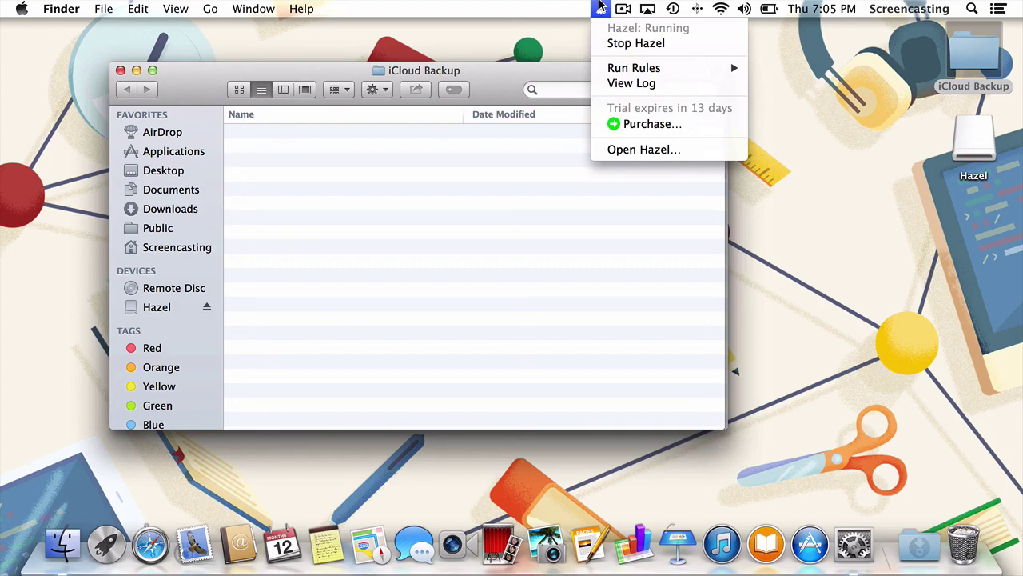
mouse_move(622, 68)
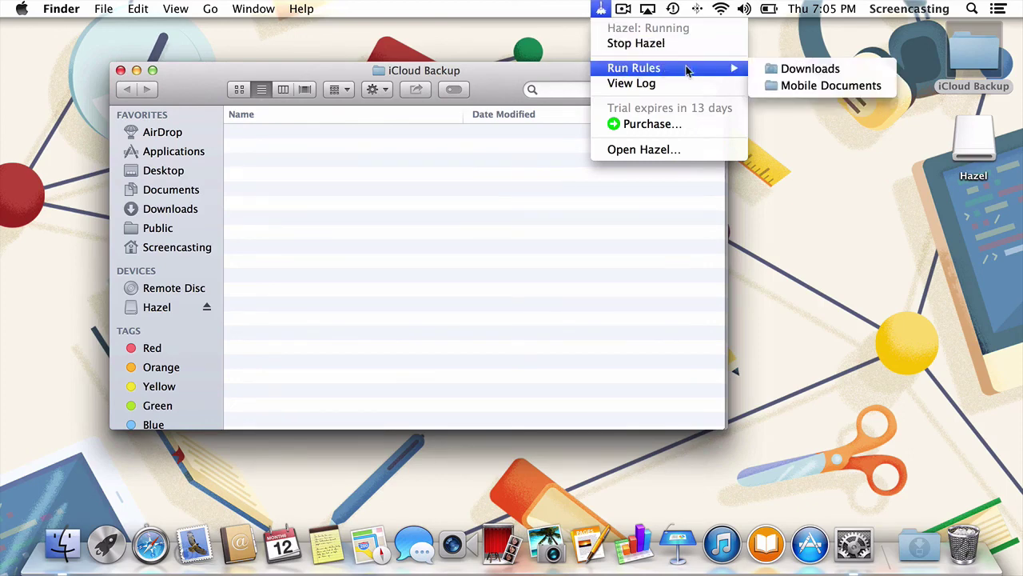
click(764, 86)
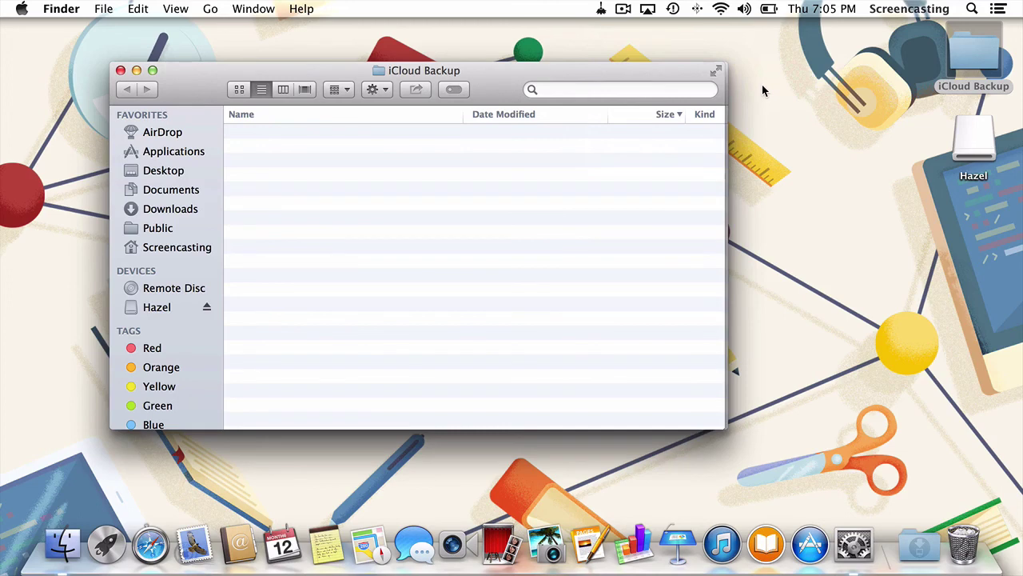